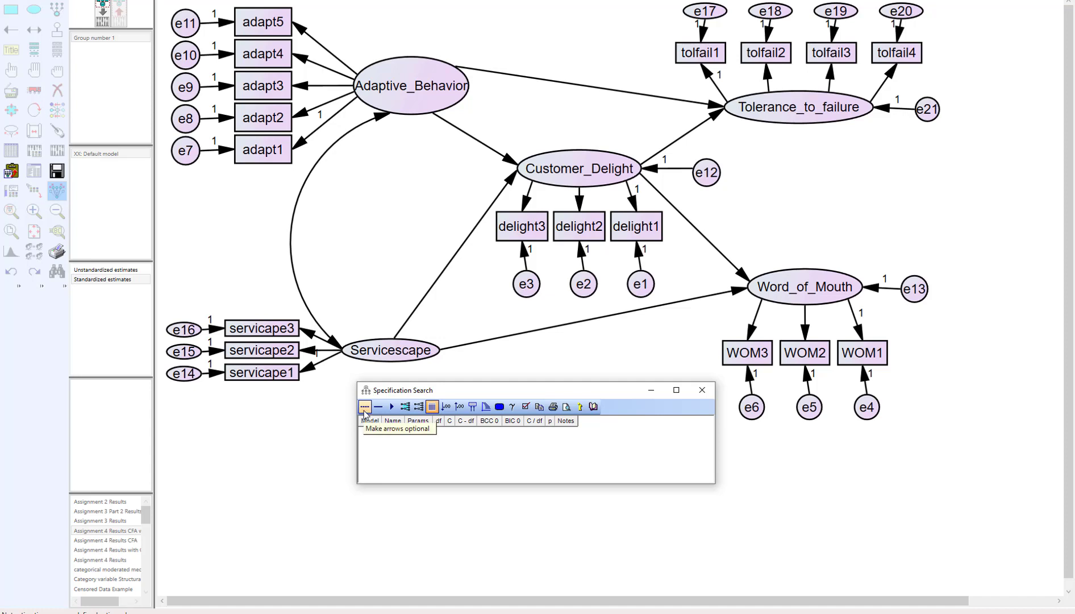
- Make the six structural paths leading into Customer_Delight, Tolerance_to_failure and Word_of_Mouth optional for the specification search
click(364, 407)
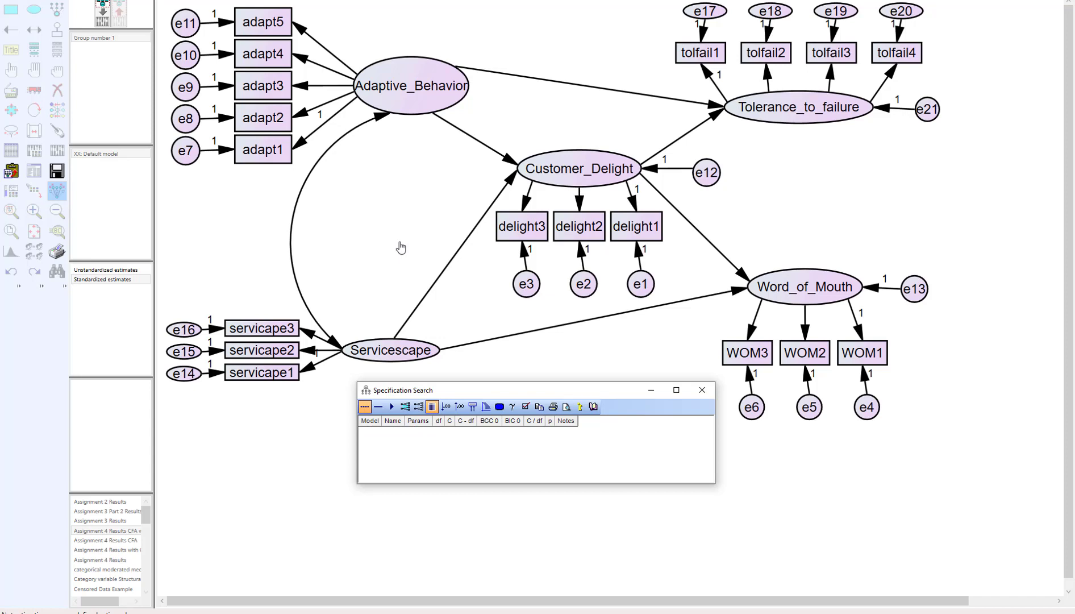
click(504, 161)
click(504, 161)
click(500, 193)
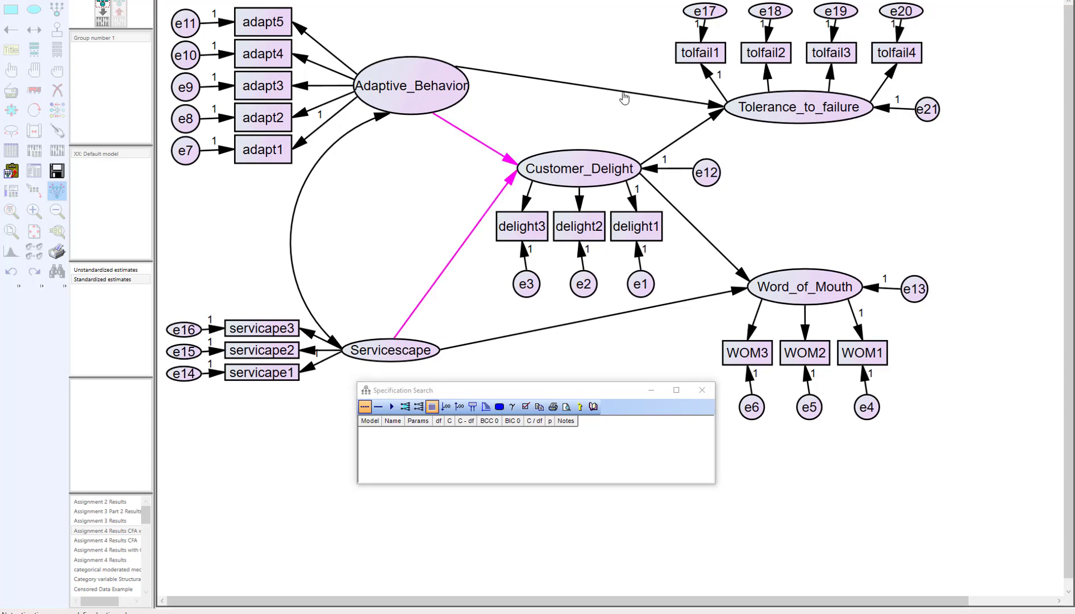
click(708, 103)
click(718, 114)
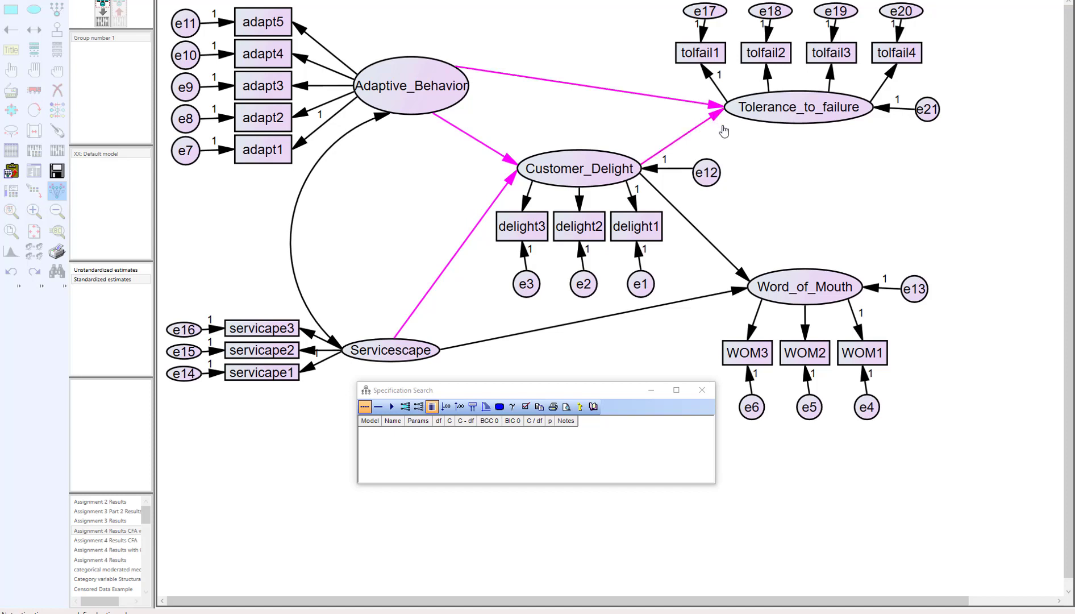
click(744, 278)
click(732, 295)
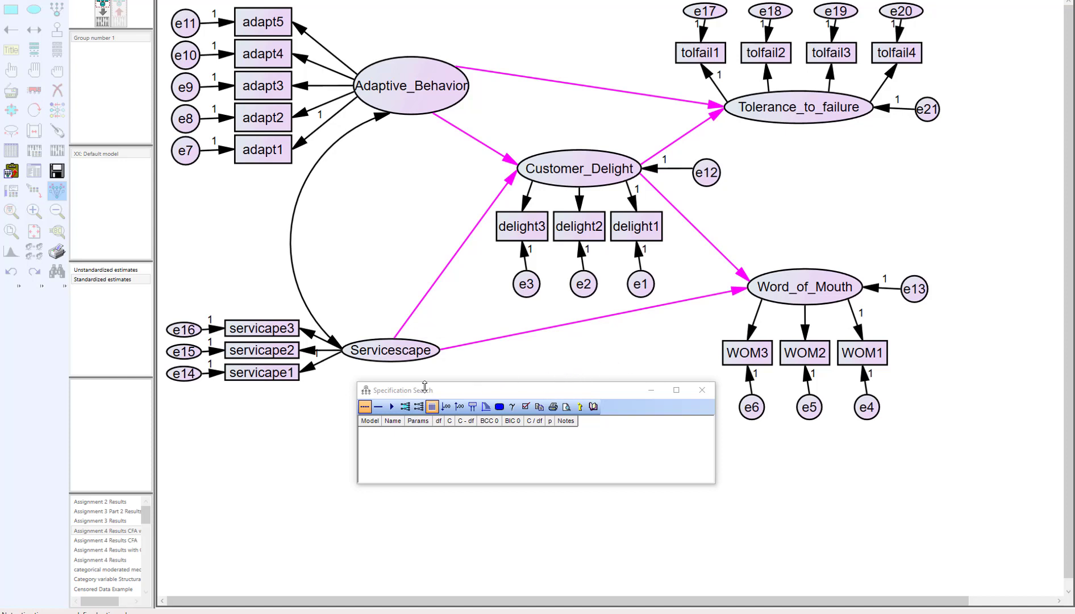
- Make the path from Adaptive_Behavior to Customer_Delight required, and return it to optional
click(378, 406)
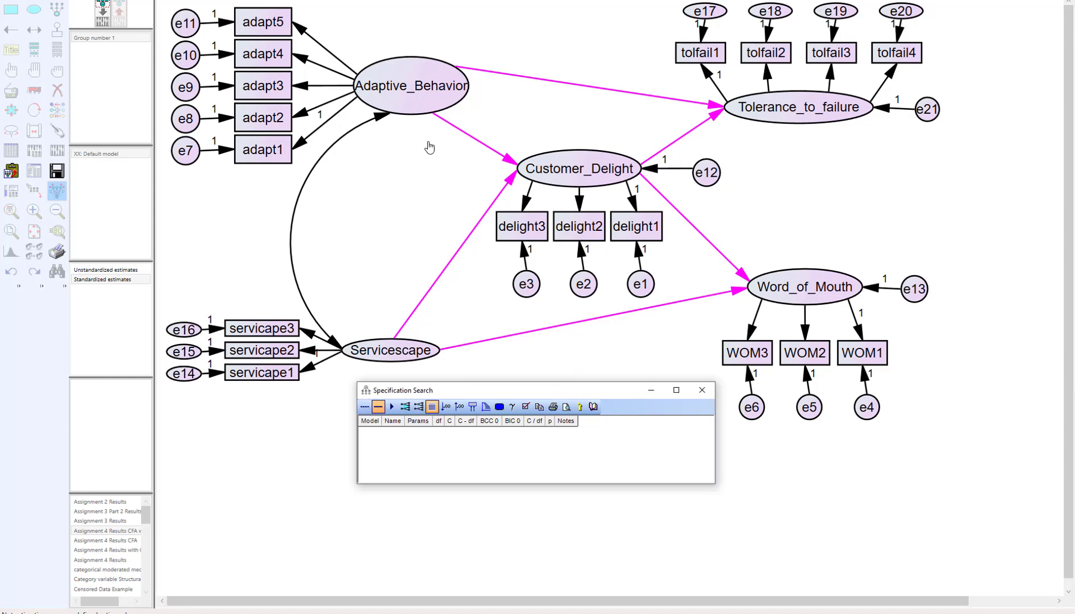
click(509, 155)
click(509, 155)
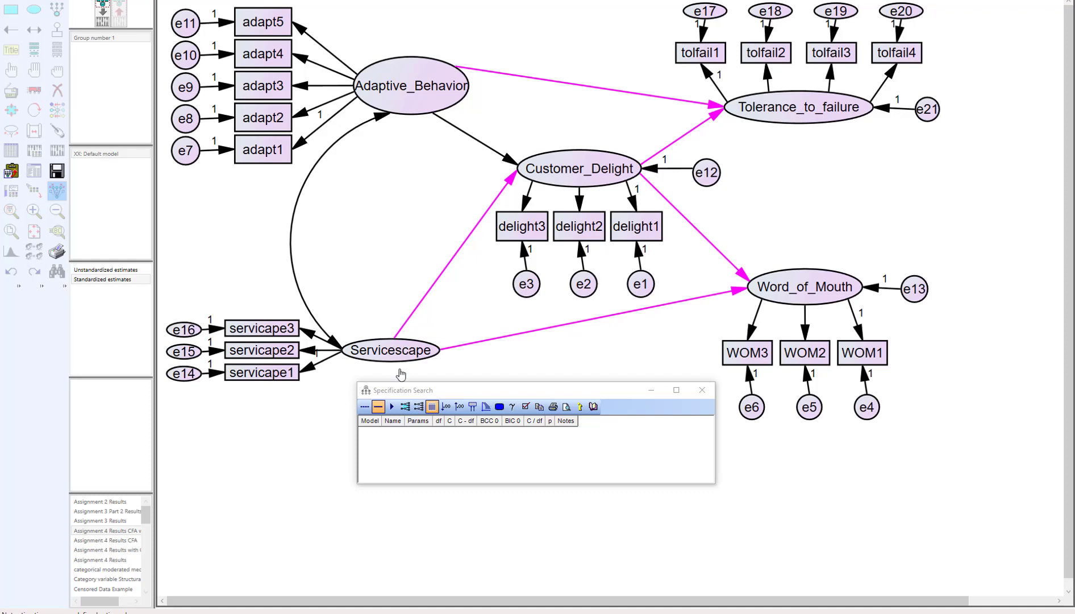
click(364, 406)
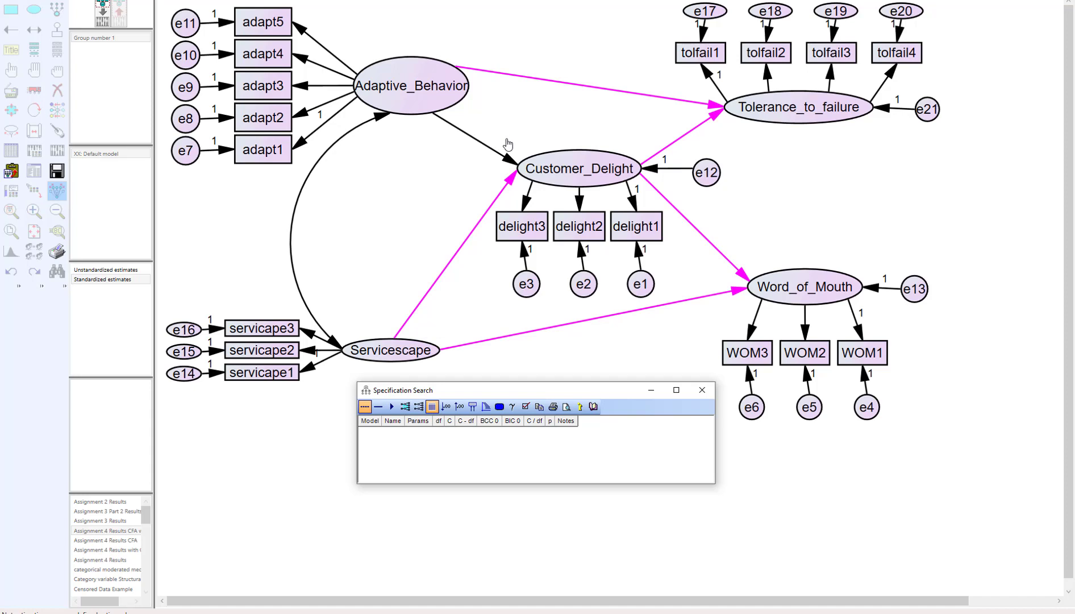
click(507, 159)
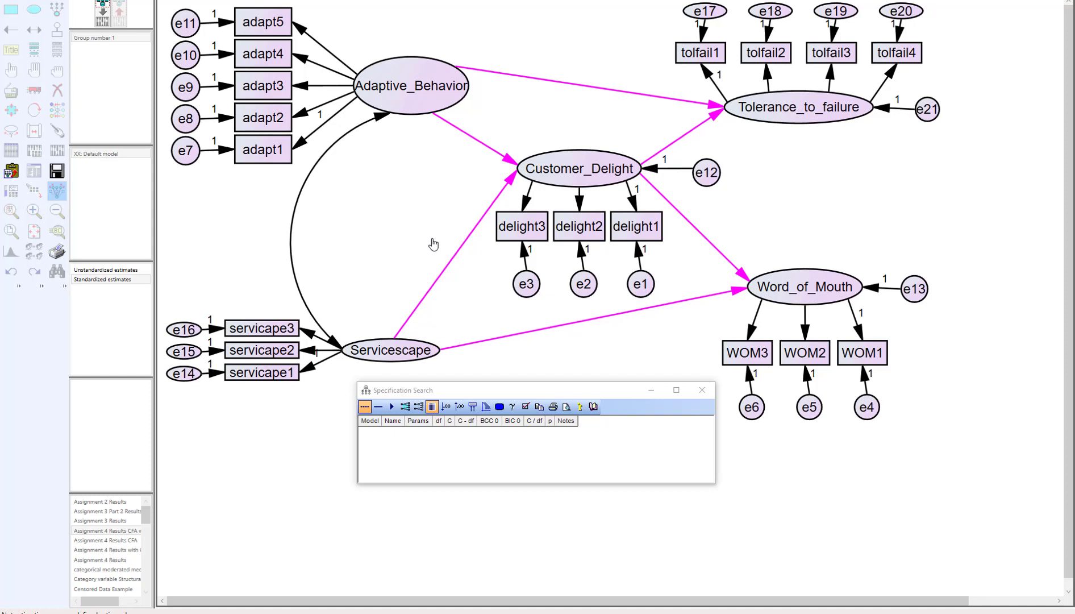
- Run the specification search and enlarge the results window to review the list of candidate models
click(392, 407)
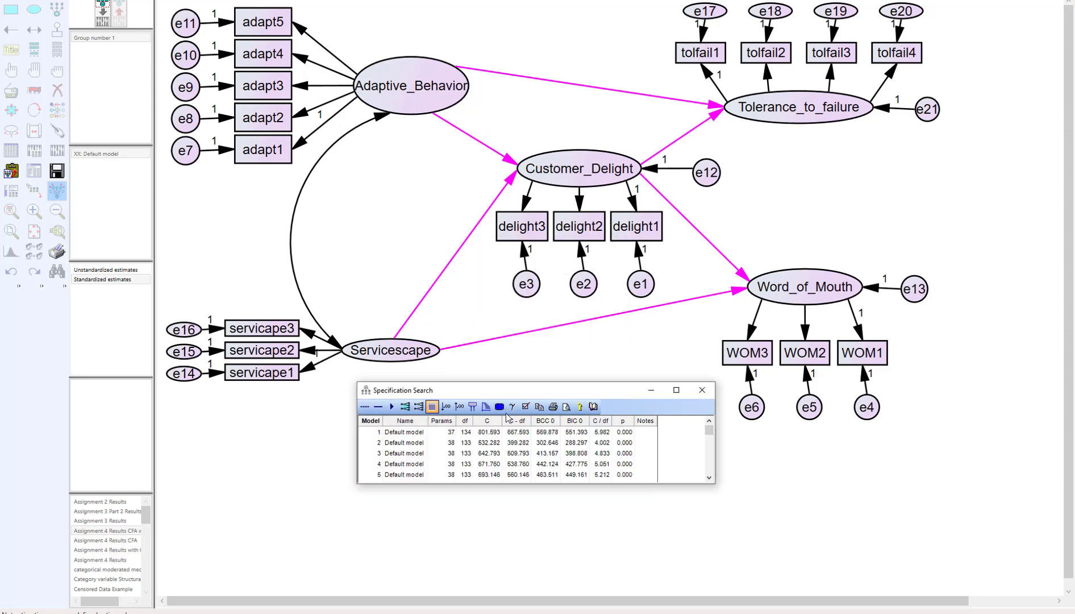
drag(570, 386, 571, 345)
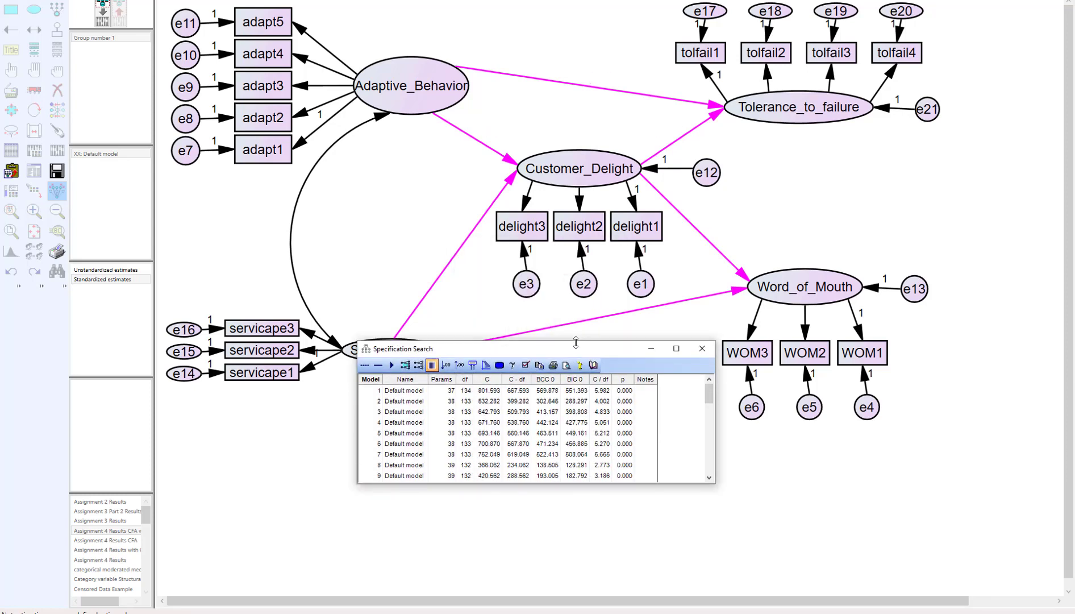
drag(522, 483, 523, 506)
drag(542, 350, 541, 364)
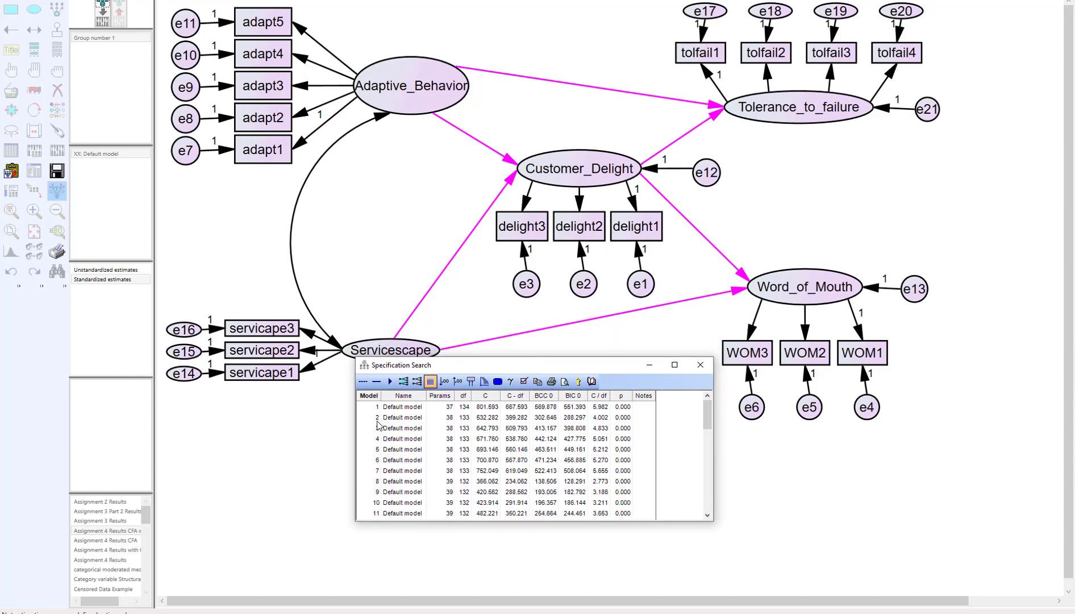
scroll(377, 463, down, 10)
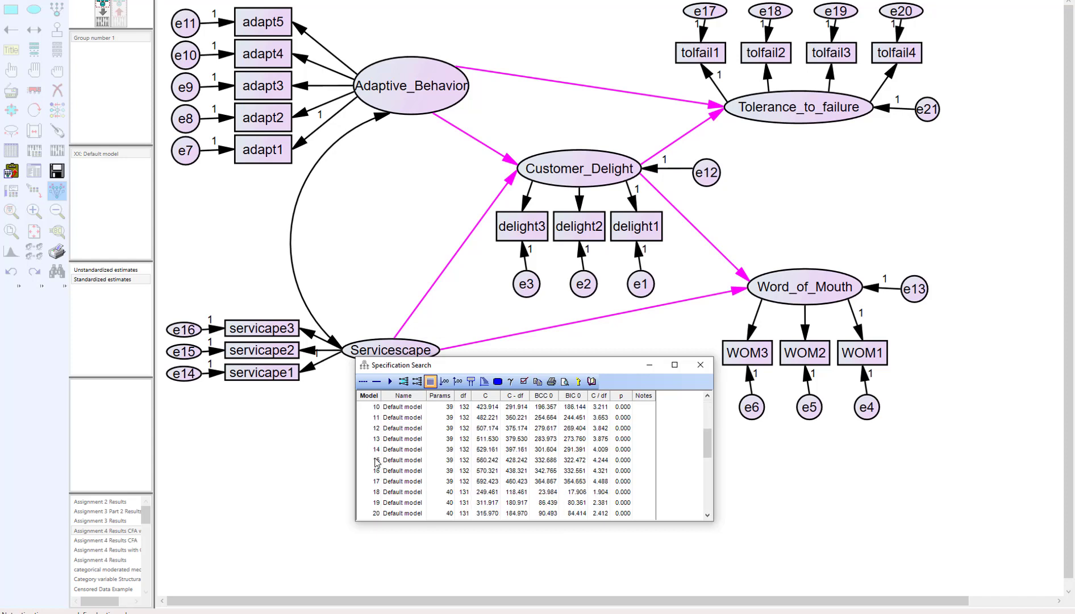
scroll(375, 463, down, 2)
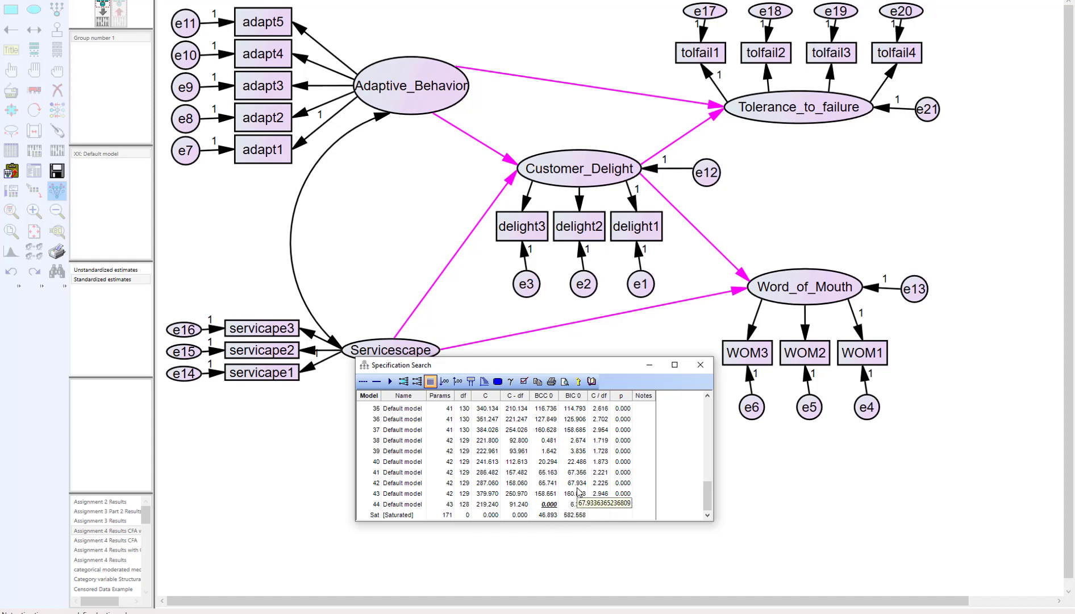
- Display the derived fit indices in the search results, widen the results window and sort the models by RMSEA
click(524, 382)
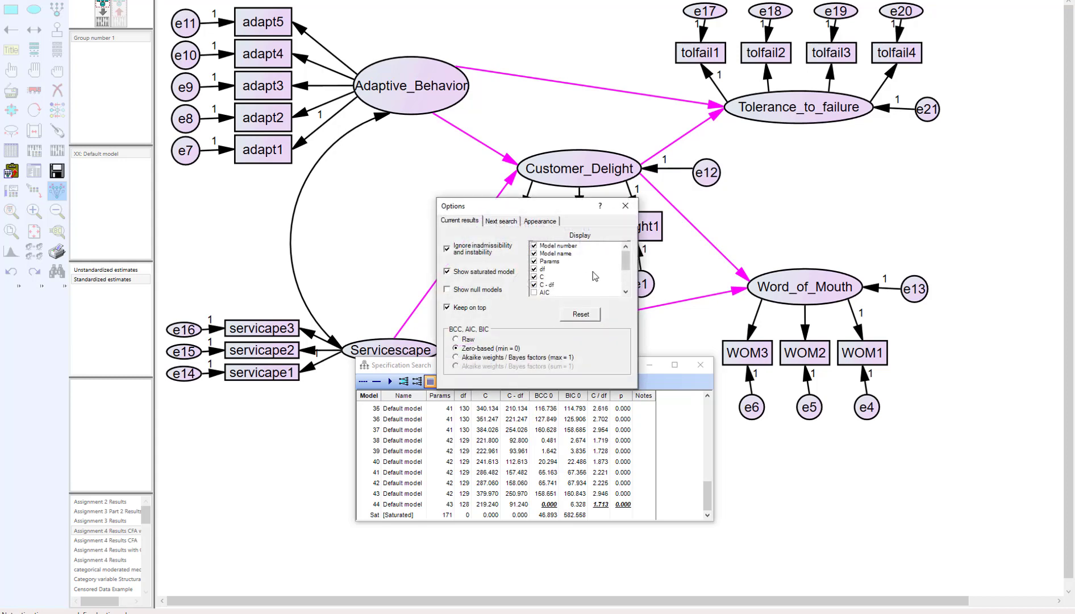
drag(625, 262, 626, 280)
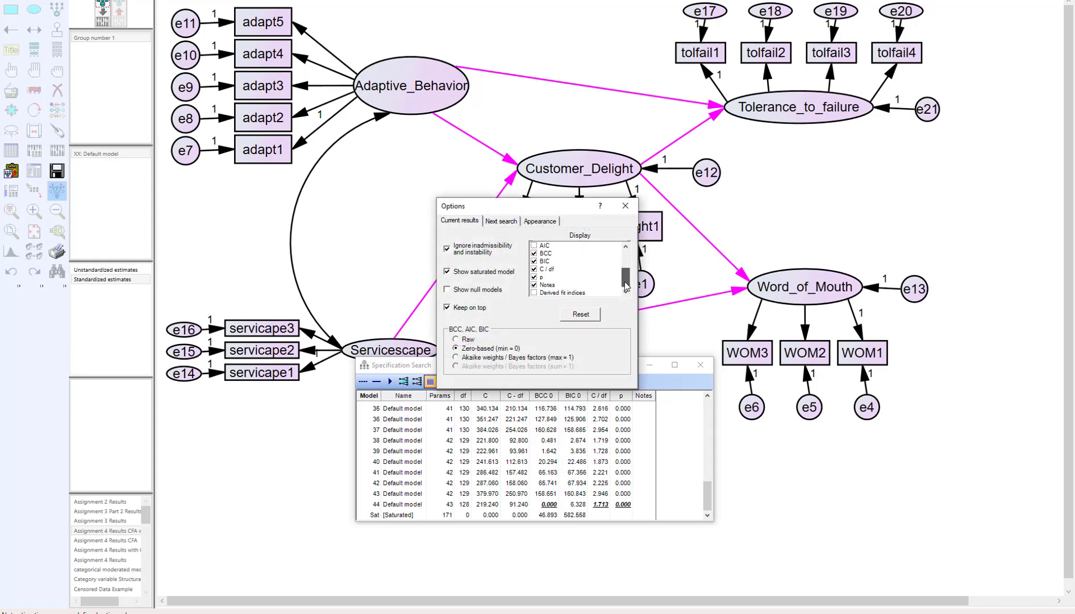
click(534, 293)
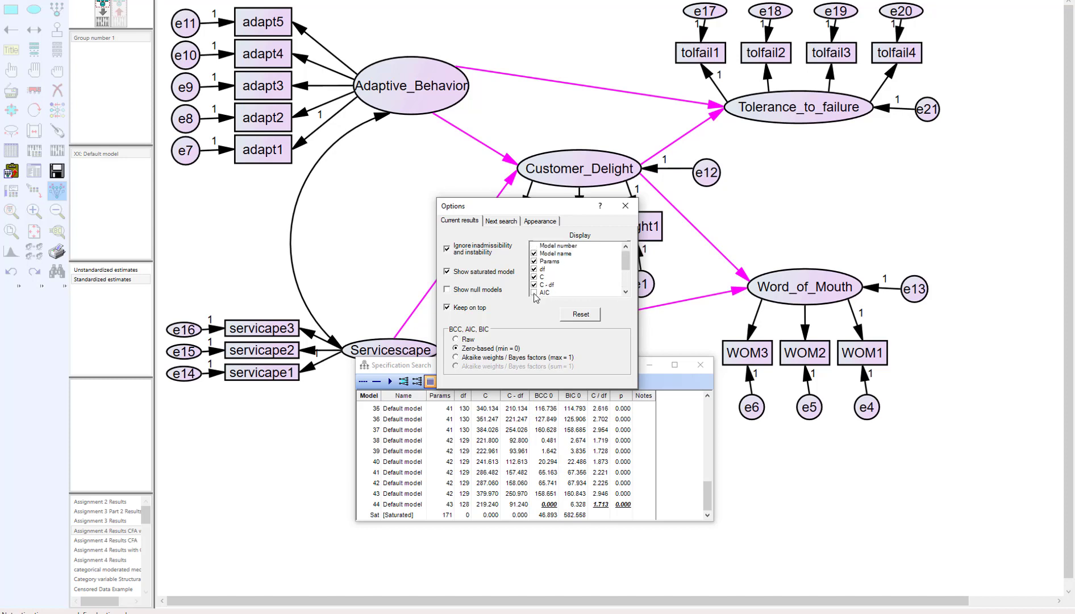
click(628, 209)
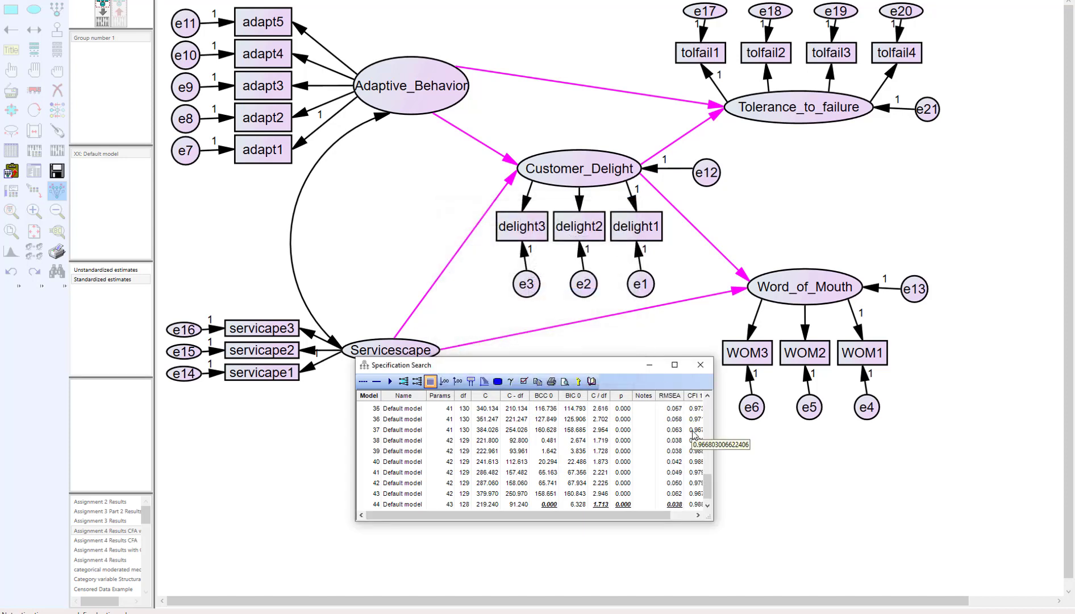
drag(713, 452, 779, 454)
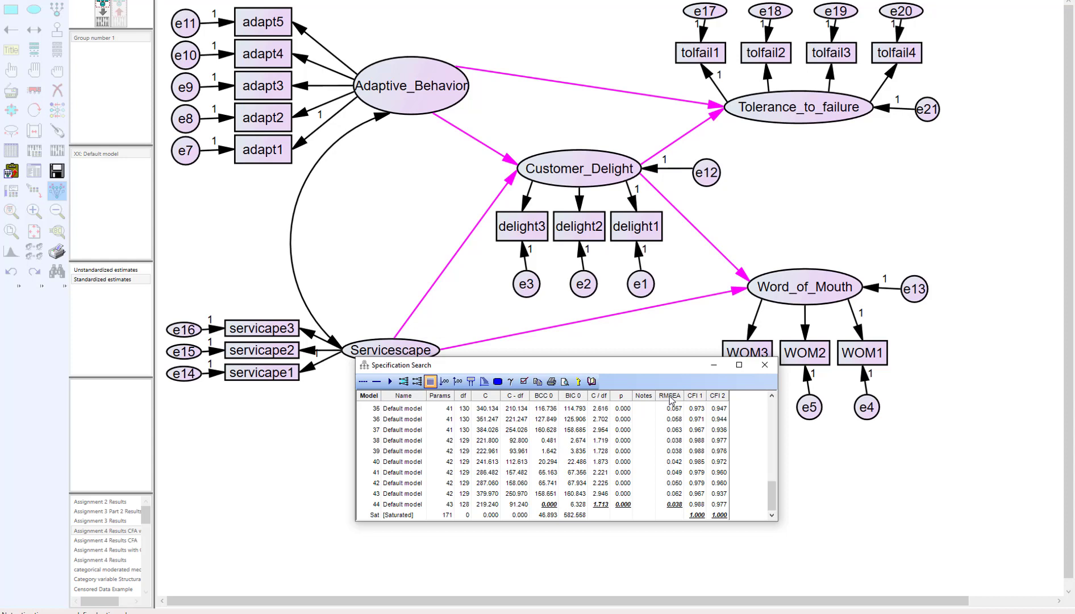
click(669, 396)
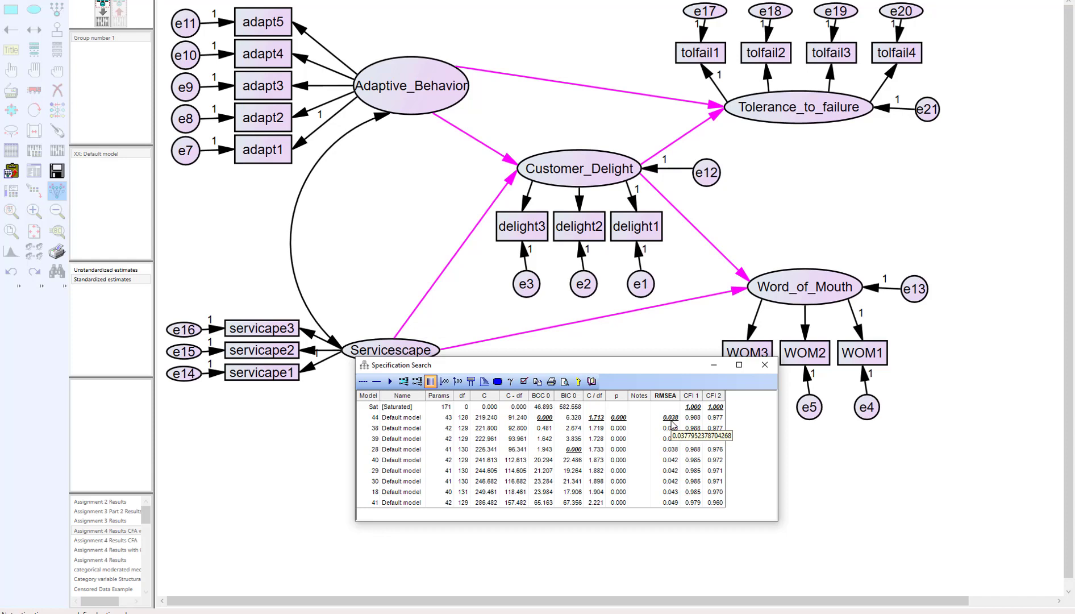
- Select models 44, 38 and 39 in turn to compare which optional paths each one keeps in the diagram
click(373, 419)
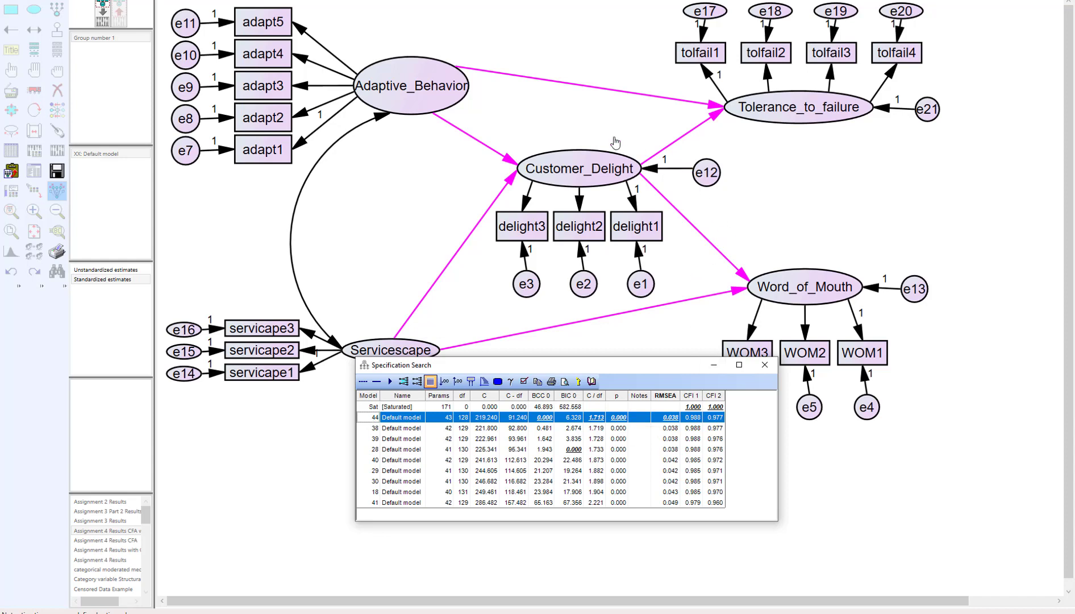
click(390, 420)
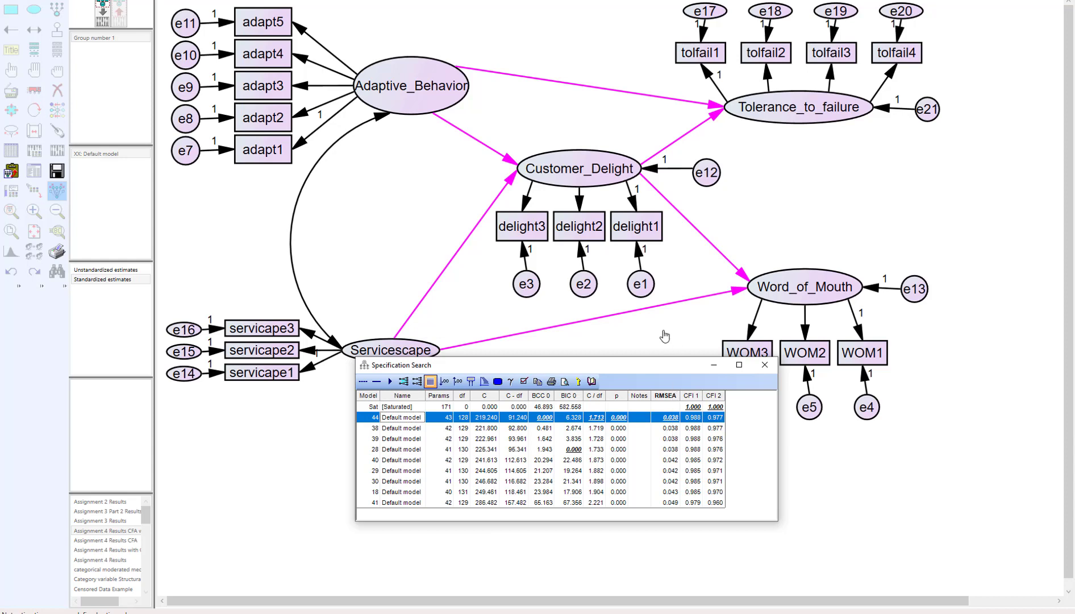
click(389, 429)
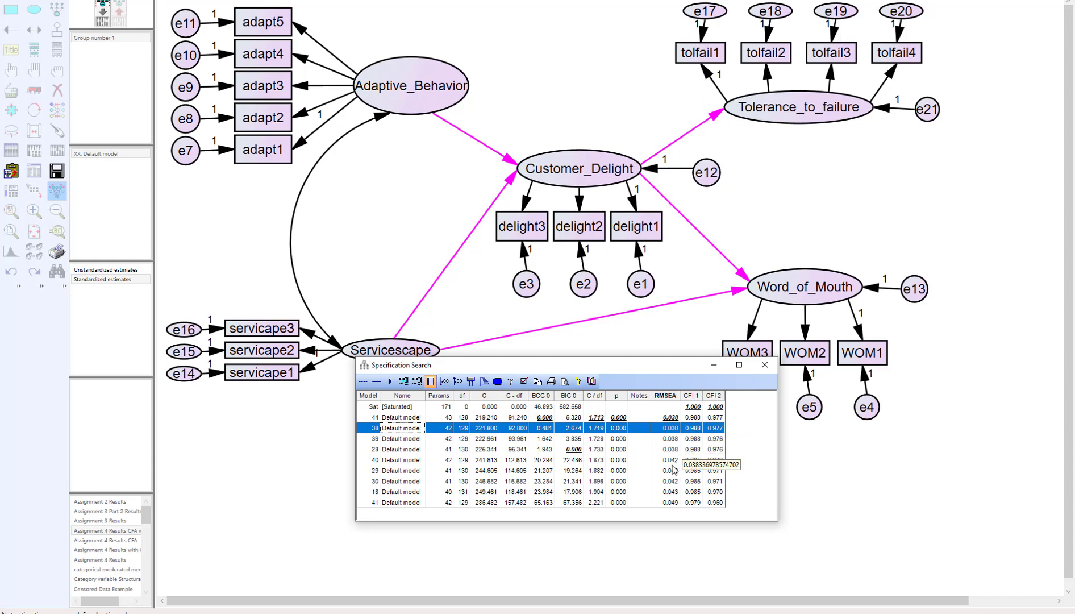
click(370, 439)
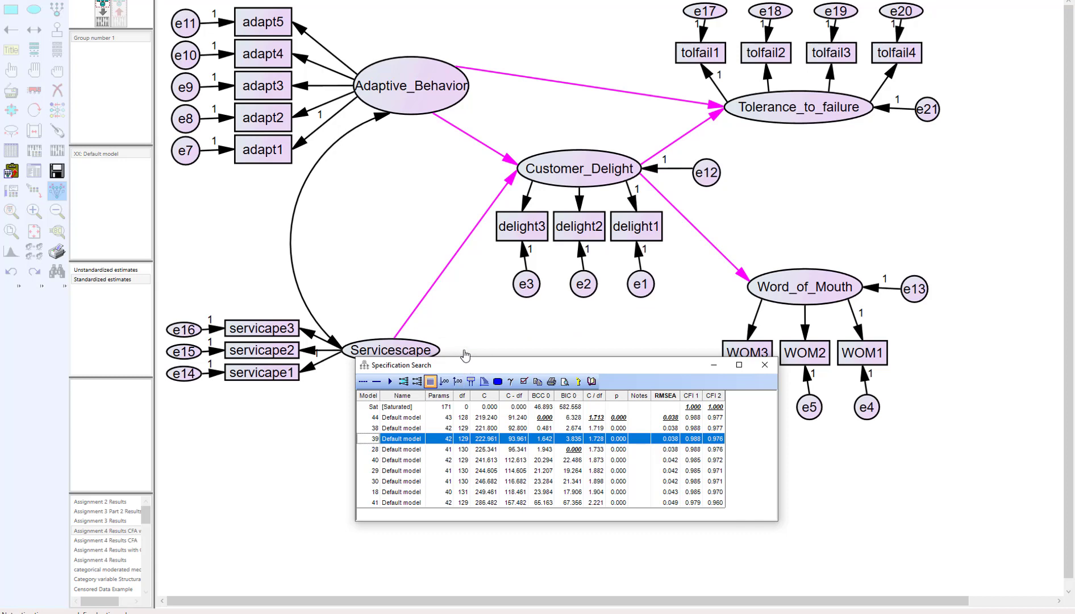
- Close the specification search without saving the path diagram and search results
drag(502, 372, 489, 415)
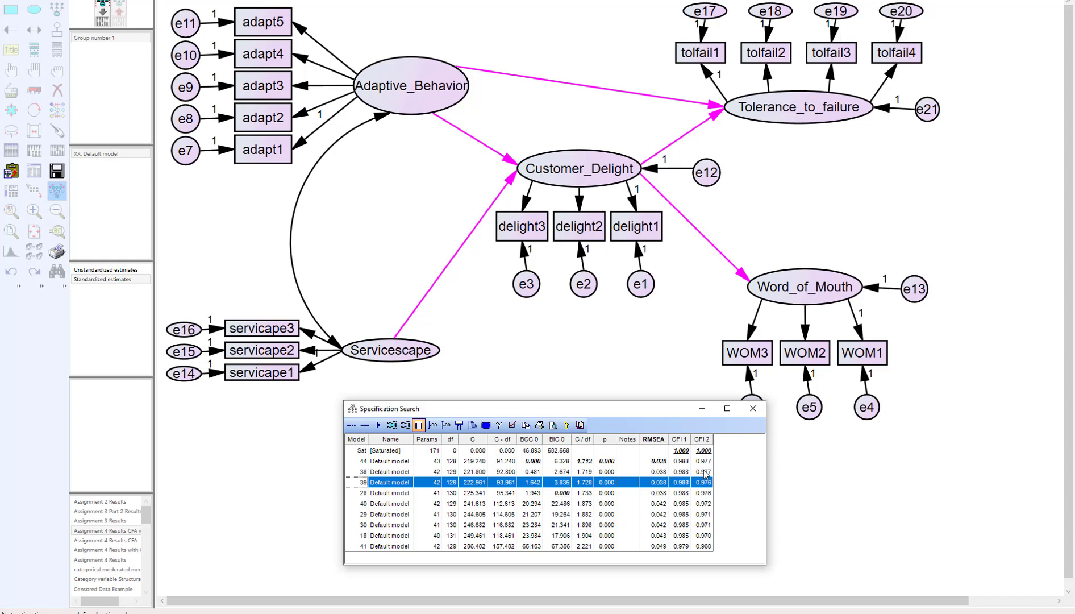
click(754, 409)
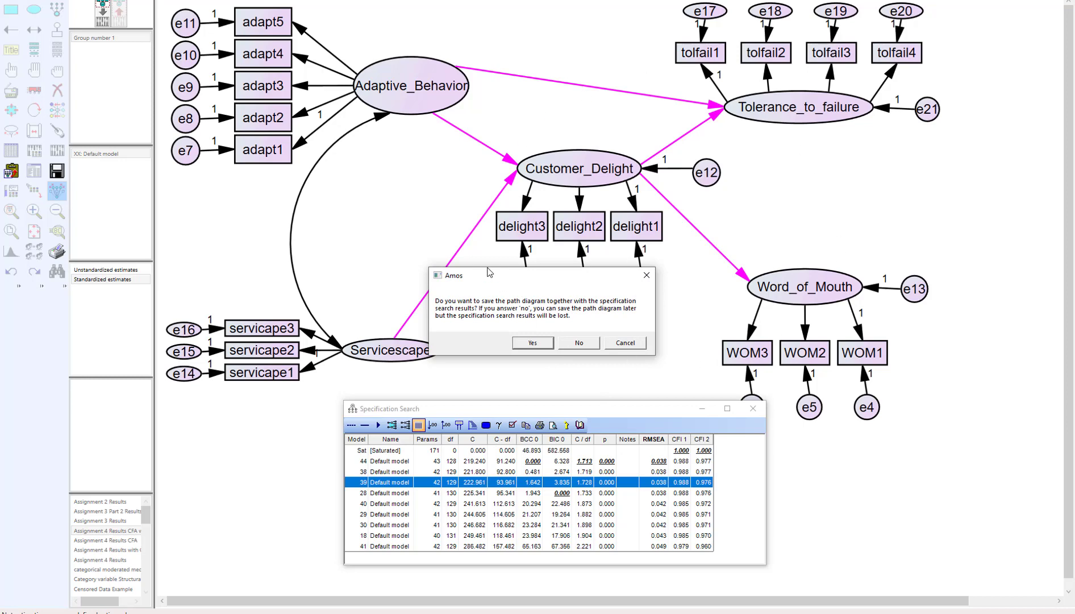
click(579, 343)
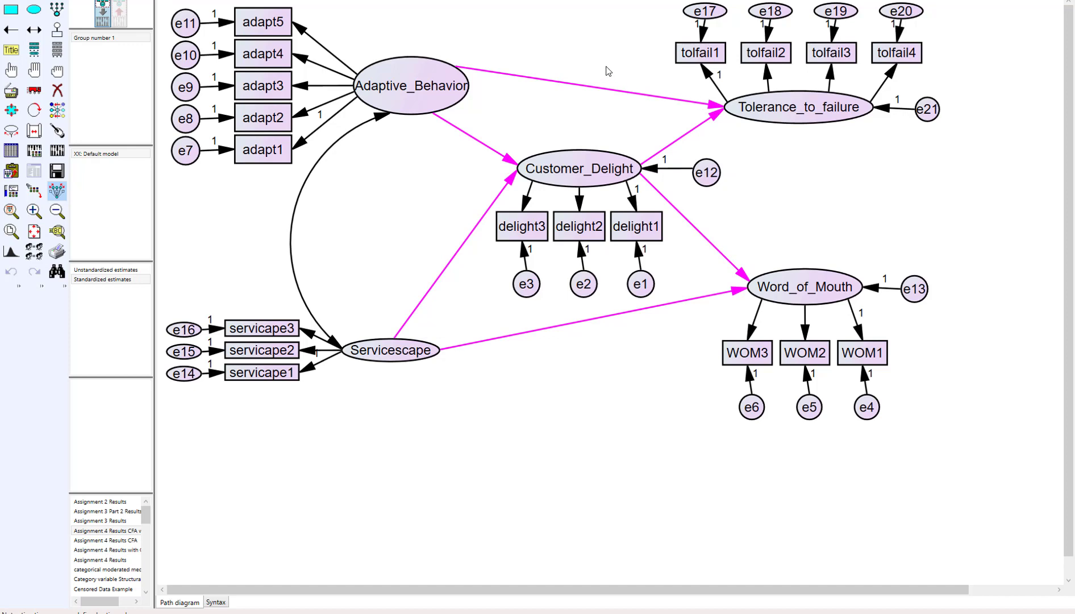
- Reopen the specification search, make all six optional structural paths required again, and close the search window
click(57, 272)
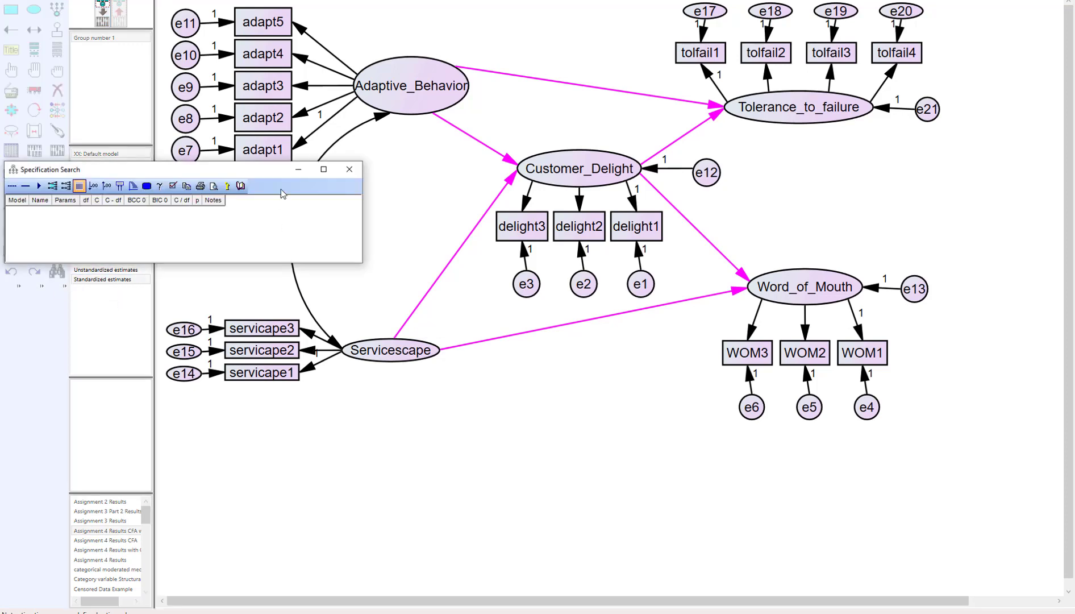
drag(273, 171, 662, 403)
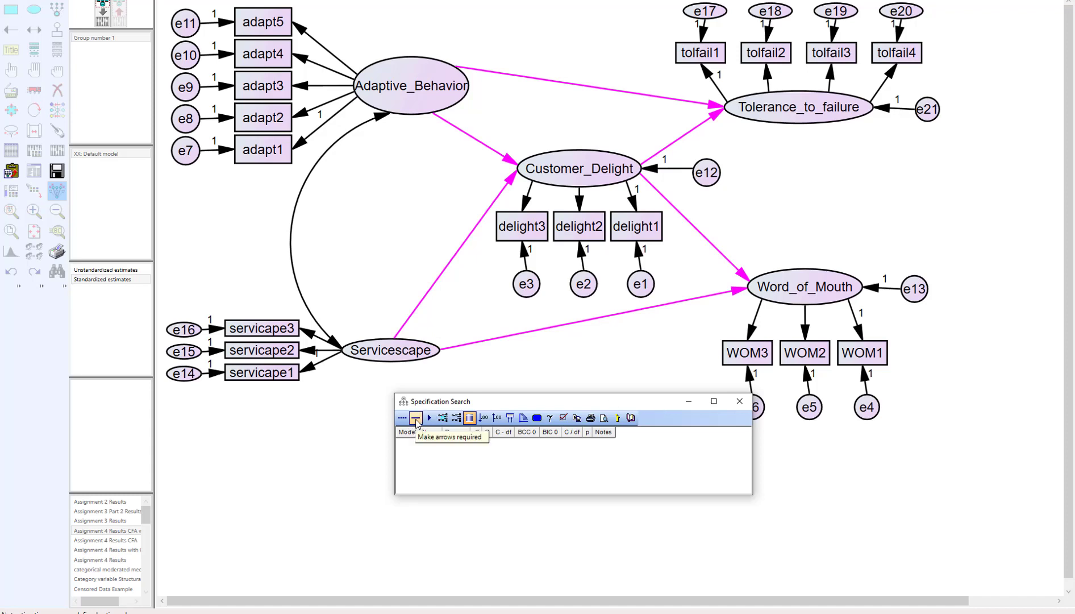
click(714, 104)
click(719, 113)
click(731, 263)
click(734, 292)
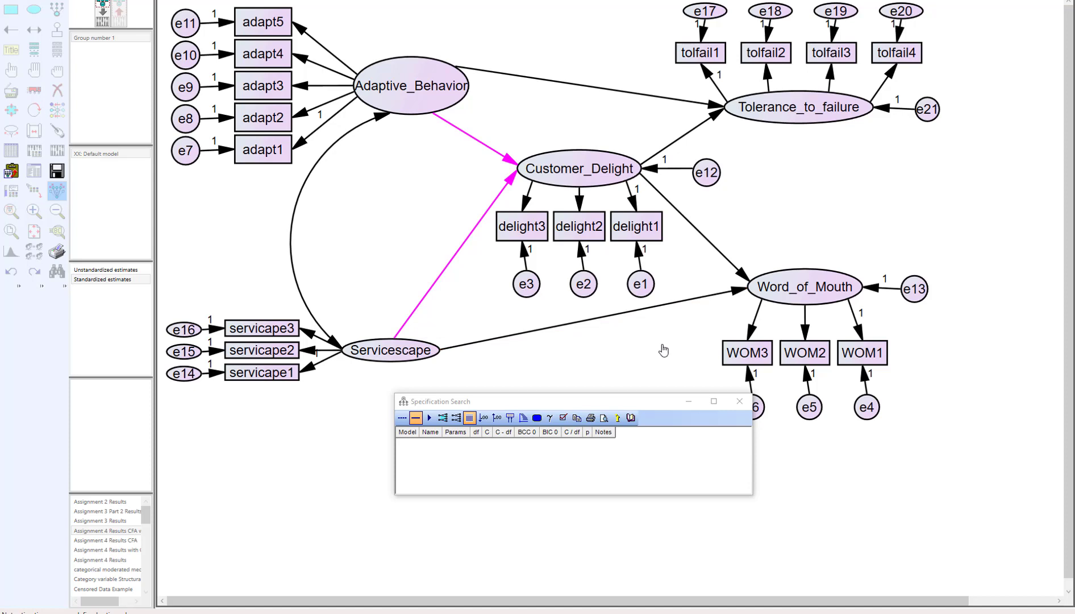
click(504, 159)
click(511, 189)
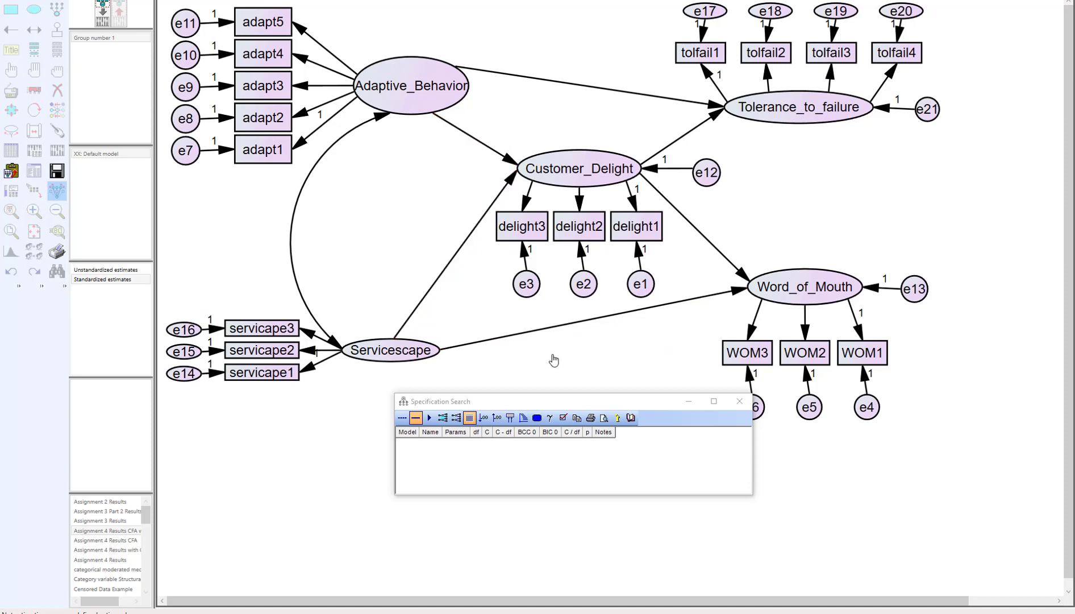
click(739, 401)
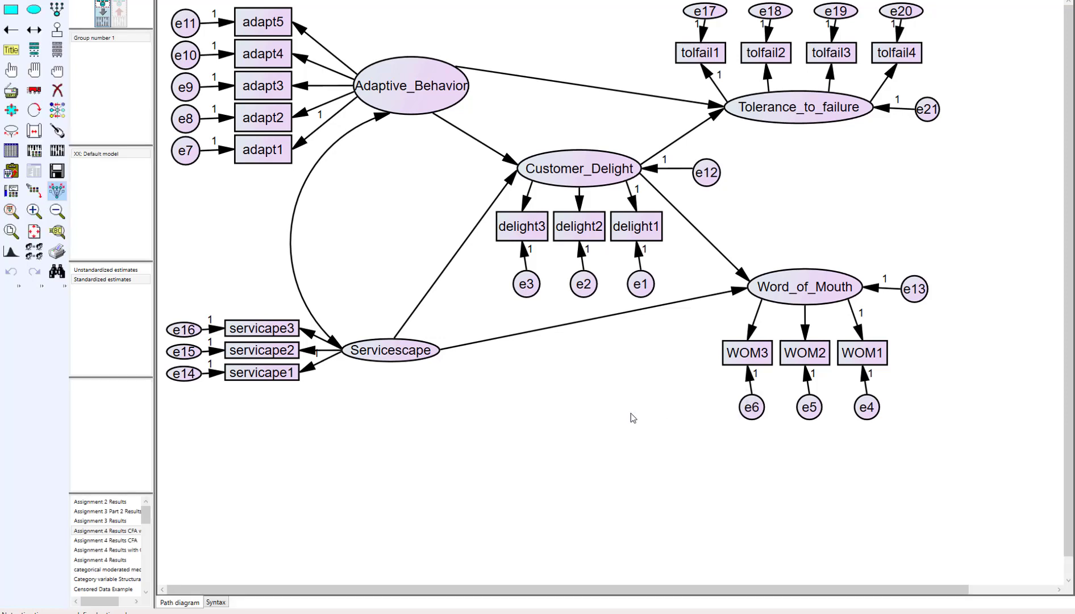